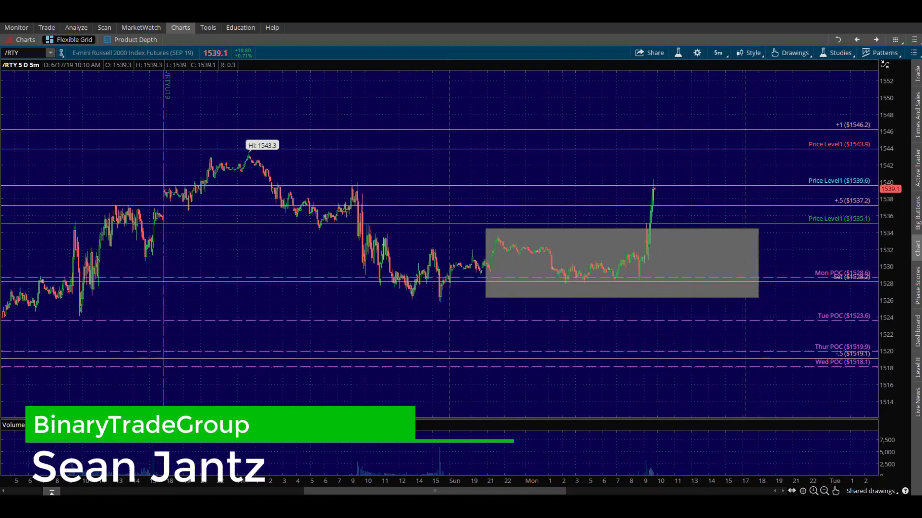
Check Nadex positions, then compress the RTY price scale so the -1 ($1510.1) level shows
key(alt+Tab)
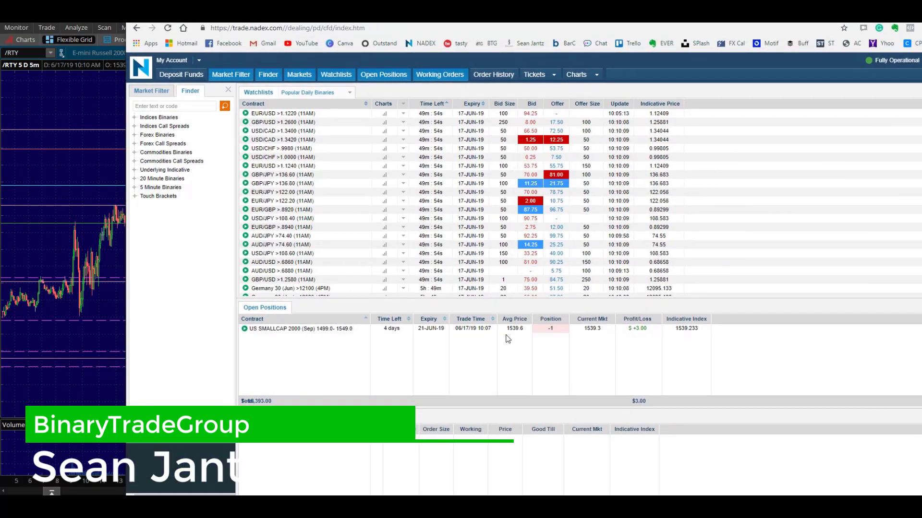
key(alt+Tab)
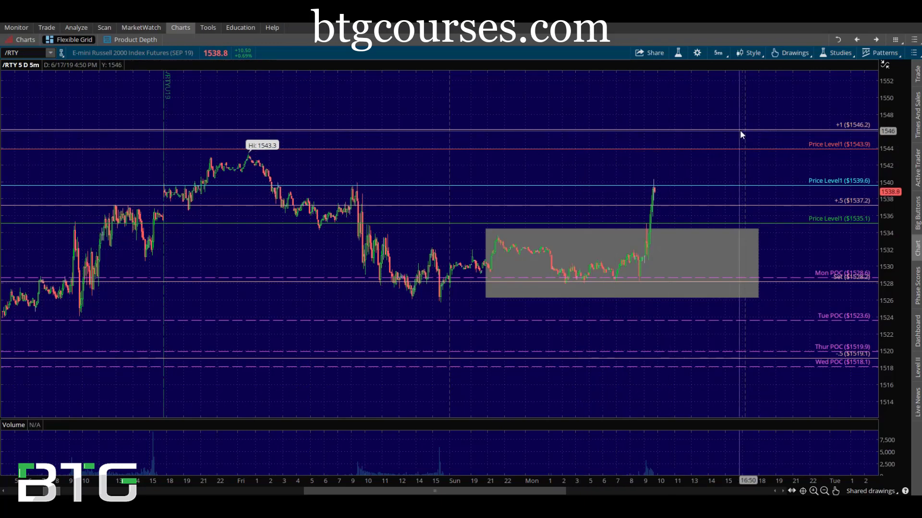
drag(890, 164, 891, 177)
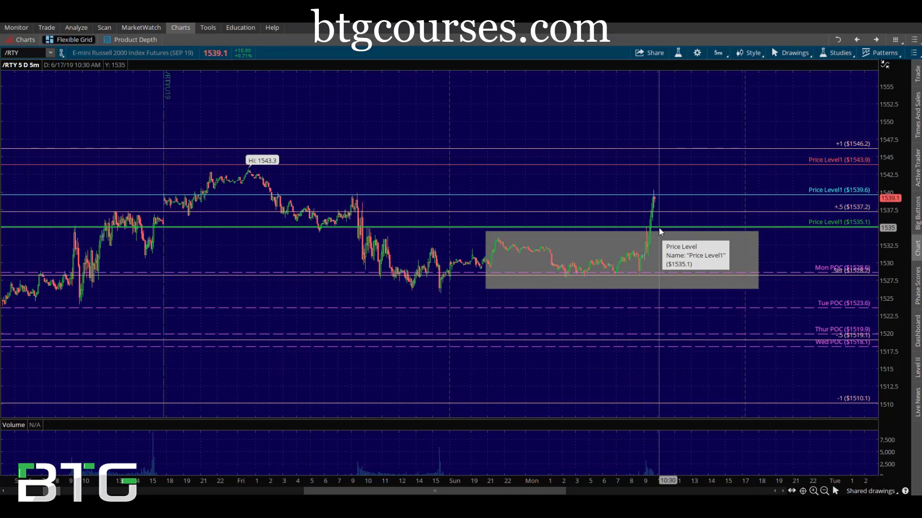
Circle the +1 ($1546.2) and +.5 ($1537.2) levels in yellow and link them with a line
key(Escape)
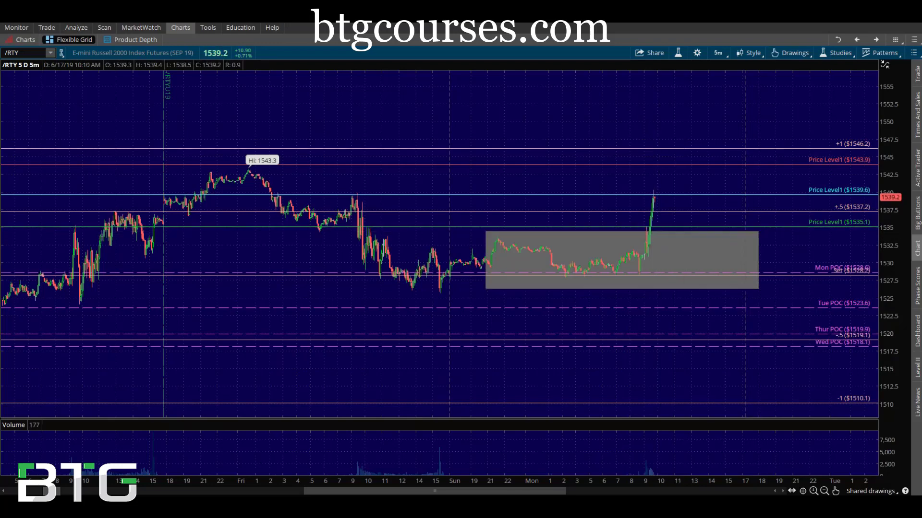
mouse_move(846, 136)
mouse_down()
mouse_move(856, 153)
mouse_move(873, 145)
mouse_move(864, 139)
mouse_up()
mouse_move(857, 199)
mouse_down()
mouse_move(825, 214)
mouse_move(871, 221)
mouse_move(881, 206)
mouse_move(845, 199)
mouse_up()
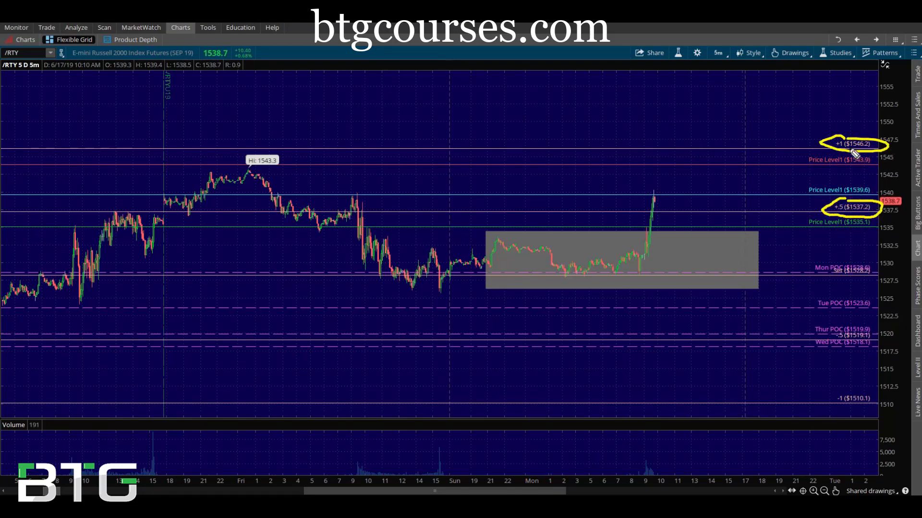
drag(859, 144, 860, 214)
Handwrite the notes .5, 4pts, .25 and 4.5 beside the circled levels
click(639, 127)
mouse_move(670, 112)
mouse_down()
mouse_move(677, 137)
mouse_move(690, 103)
mouse_up()
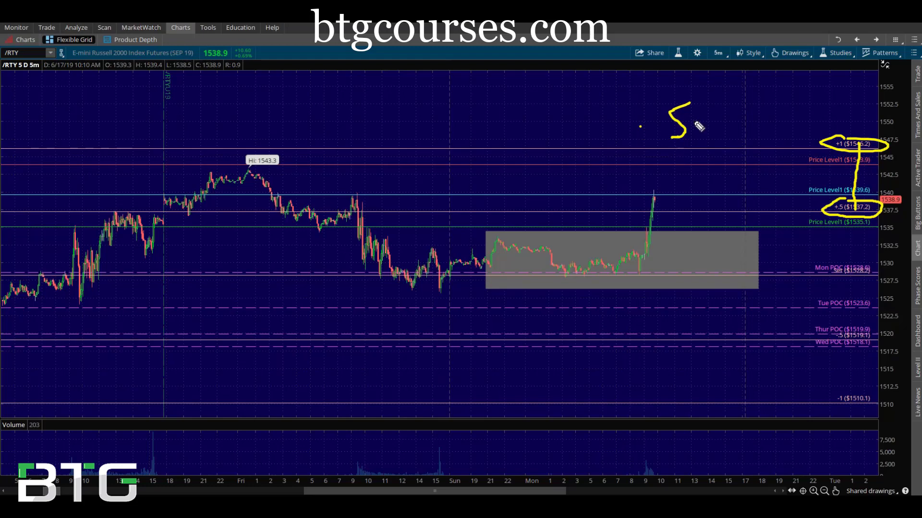
mouse_move(759, 84)
mouse_down()
mouse_move(756, 100)
mouse_move(782, 83)
mouse_move(788, 98)
mouse_move(801, 77)
mouse_move(802, 88)
mouse_up()
click(769, 90)
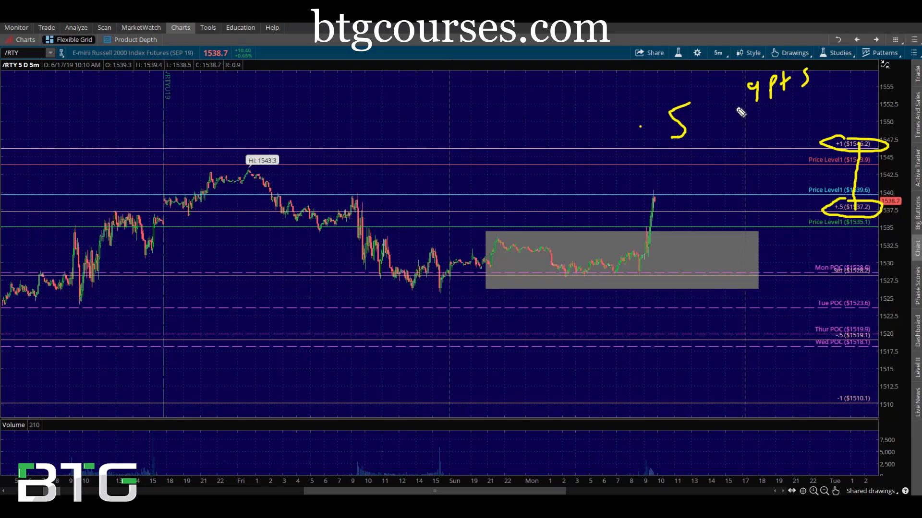
click(639, 163)
mouse_move(646, 156)
mouse_down()
mouse_move(669, 177)
mouse_move(675, 165)
mouse_move(678, 177)
mouse_up()
drag(729, 140, 742, 151)
mouse_move(738, 142)
mouse_down()
mouse_move(737, 160)
mouse_move(761, 157)
mouse_up()
click(747, 156)
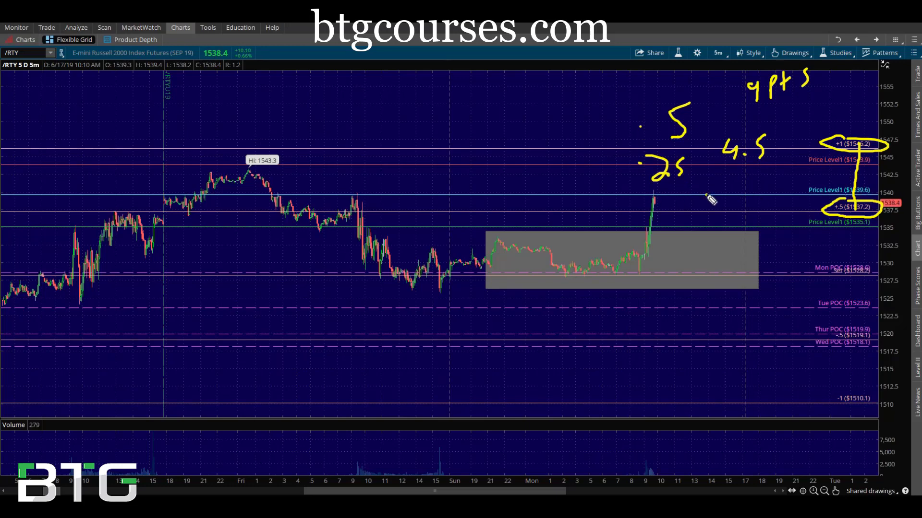
Draw a vertical bracket spanning the price spike and add 0 marks near the .25 and the spike
mouse_move(706, 196)
mouse_down()
mouse_move(704, 165)
mouse_move(715, 165)
mouse_up()
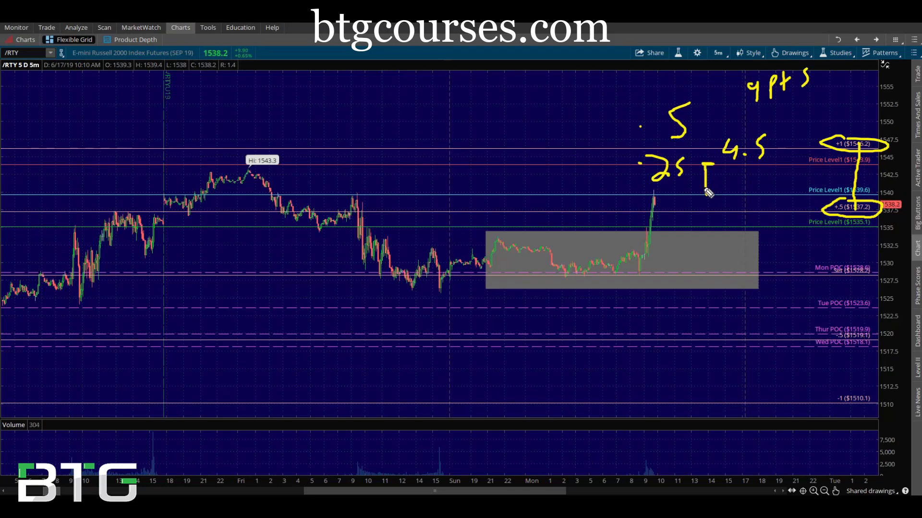
mouse_move(705, 195)
mouse_down()
mouse_move(705, 226)
mouse_move(714, 227)
mouse_up()
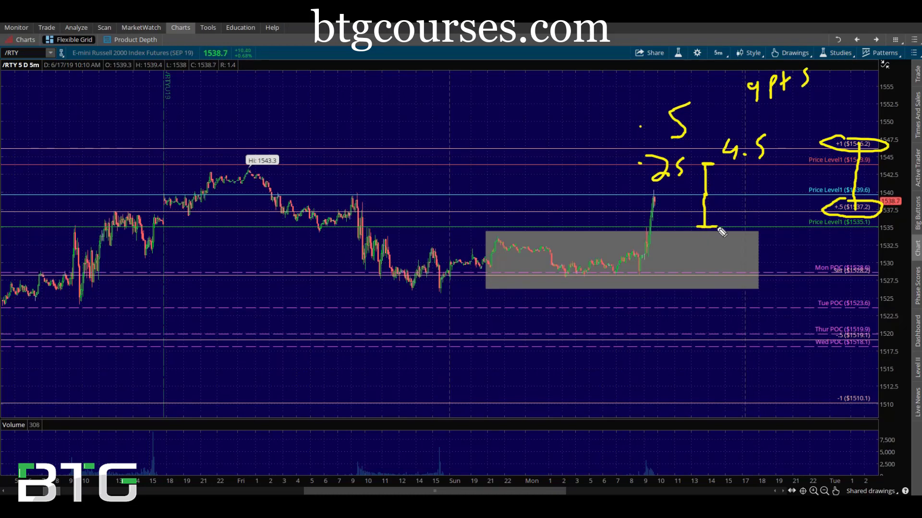
drag(621, 166, 600, 178)
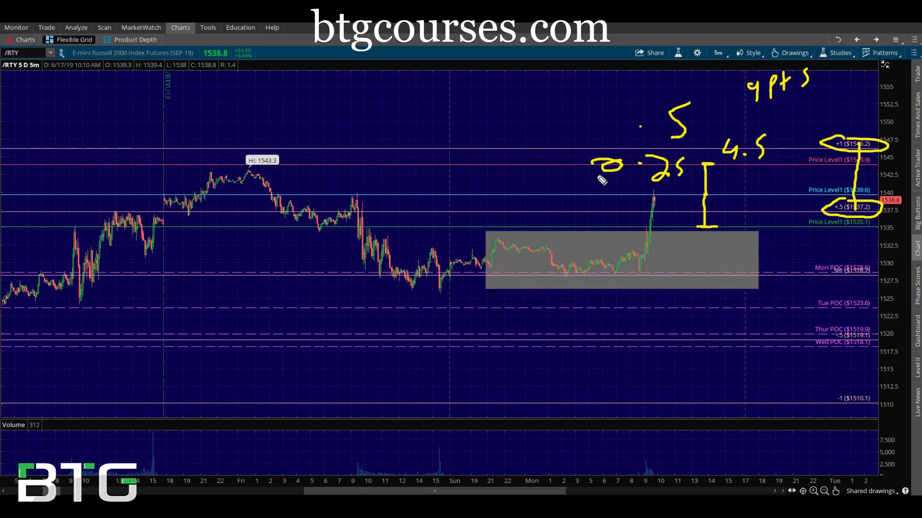
mouse_move(624, 225)
mouse_down()
mouse_move(607, 230)
mouse_move(627, 229)
mouse_up()
Clear the annotations and place a 1-contract Nadex US SmallCap 2000 buy limit at 1535.1 GTC
key(Escape)
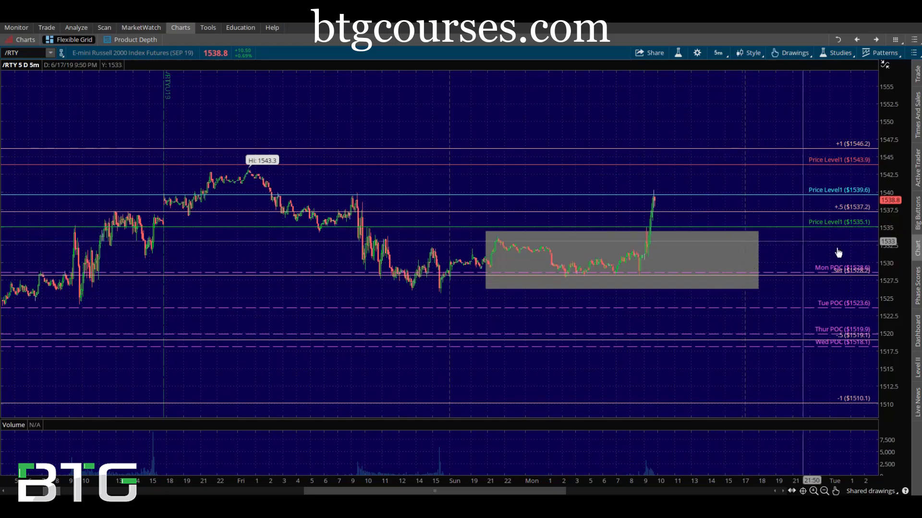
key(alt+Tab)
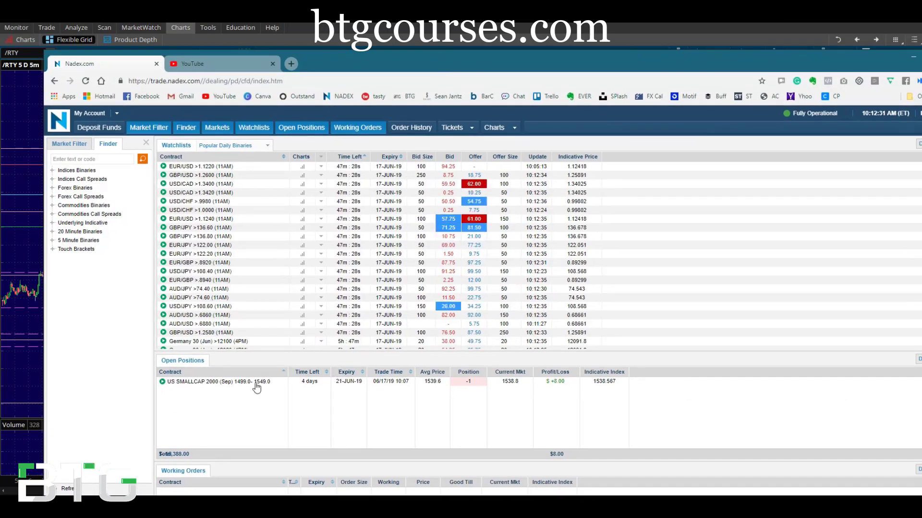
click(253, 383)
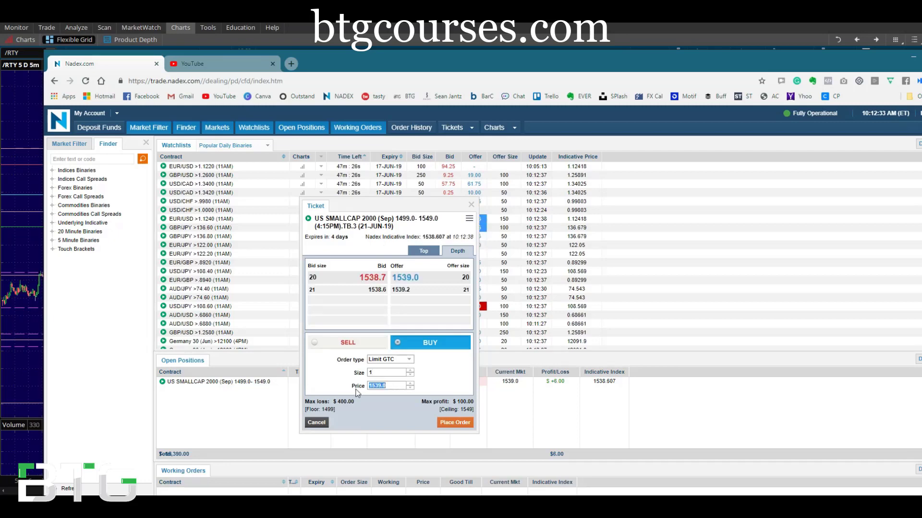
text(1535.1)
click(448, 428)
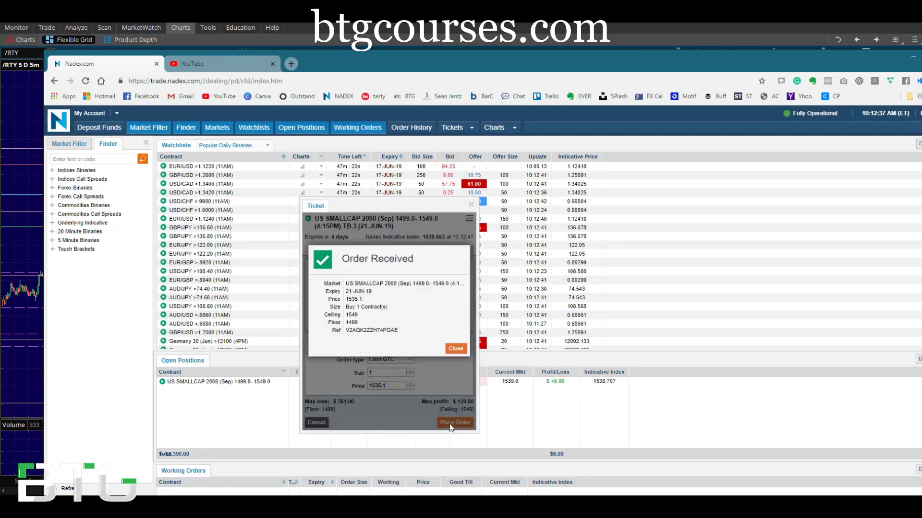
click(461, 348)
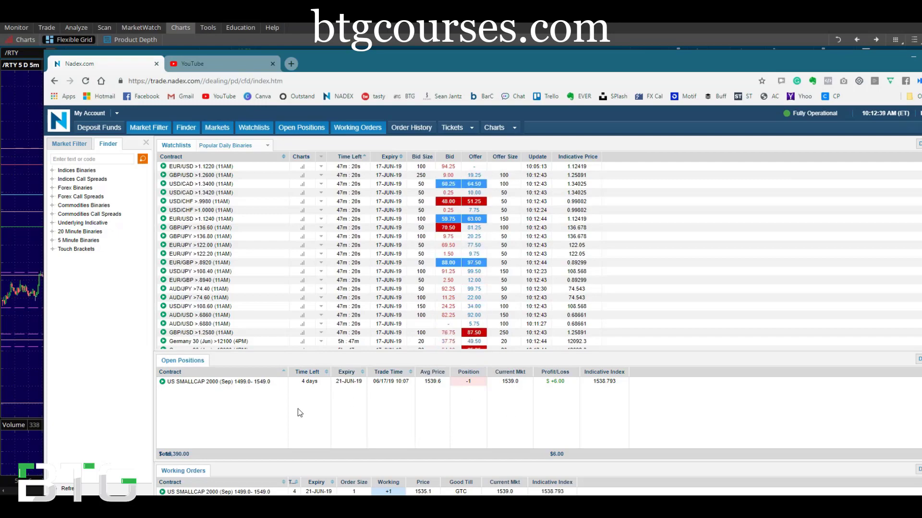
From the $1543.9 Price Level1 line, create a /RTYU19 MARK at-or-above alert at 1543.00
drag(316, 64, 910, 67)
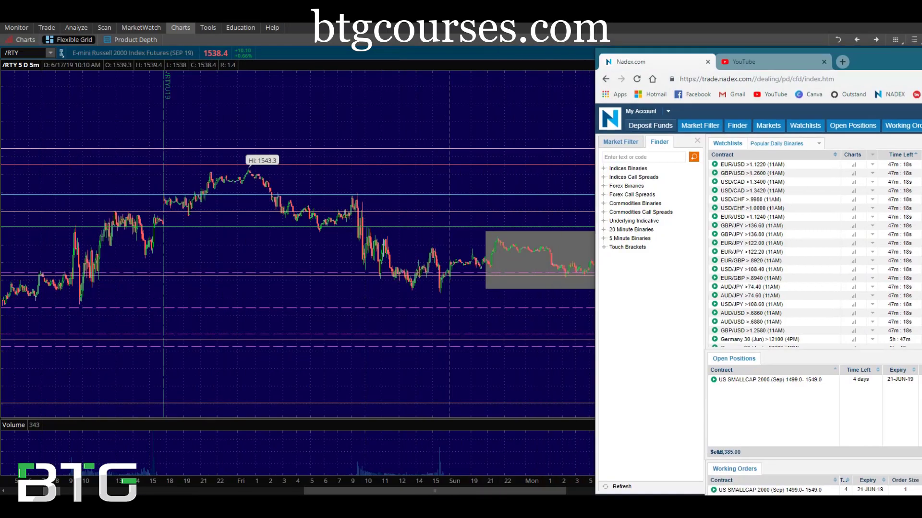
key(alt+Tab)
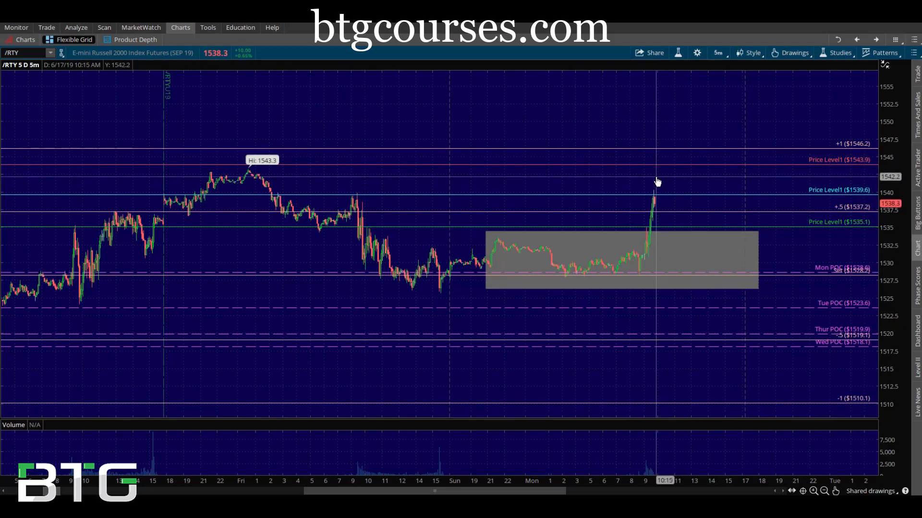
right_click(678, 164)
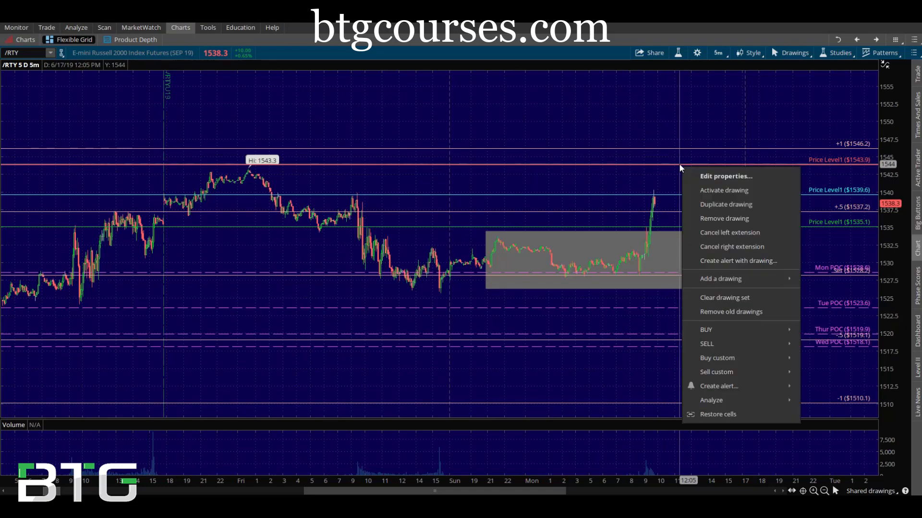
click(811, 388)
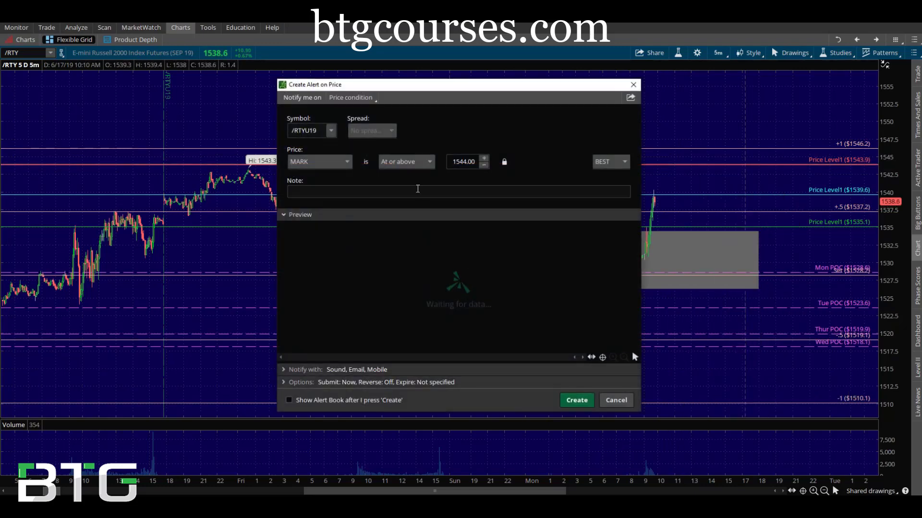
click(484, 166)
click(484, 166)
click(484, 166)
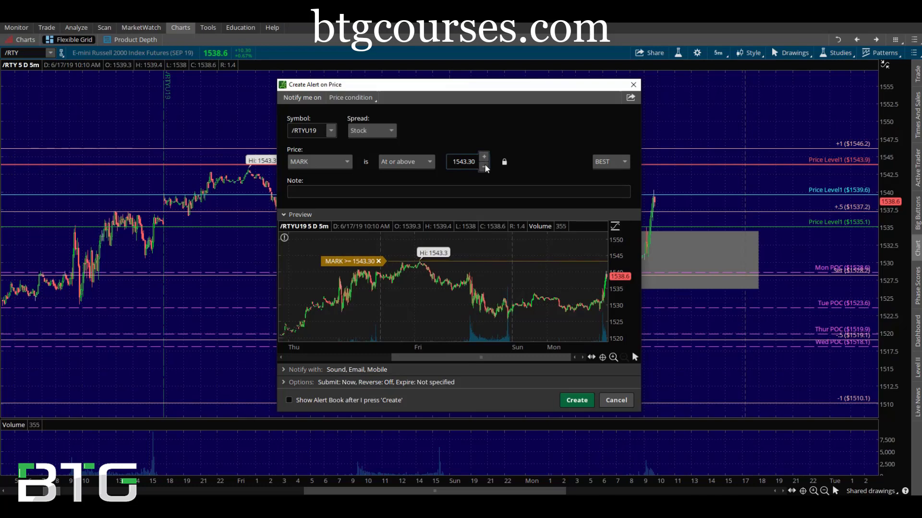
click(484, 166)
click(485, 166)
click(484, 166)
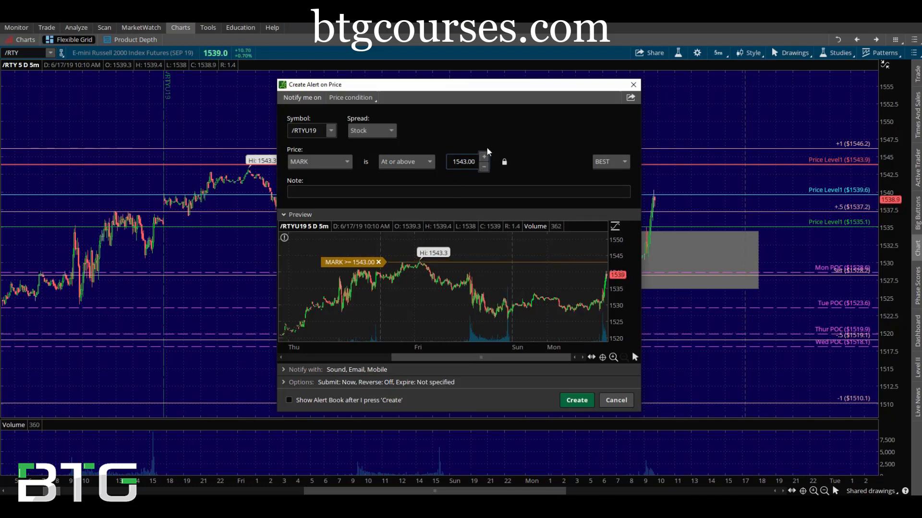
click(571, 398)
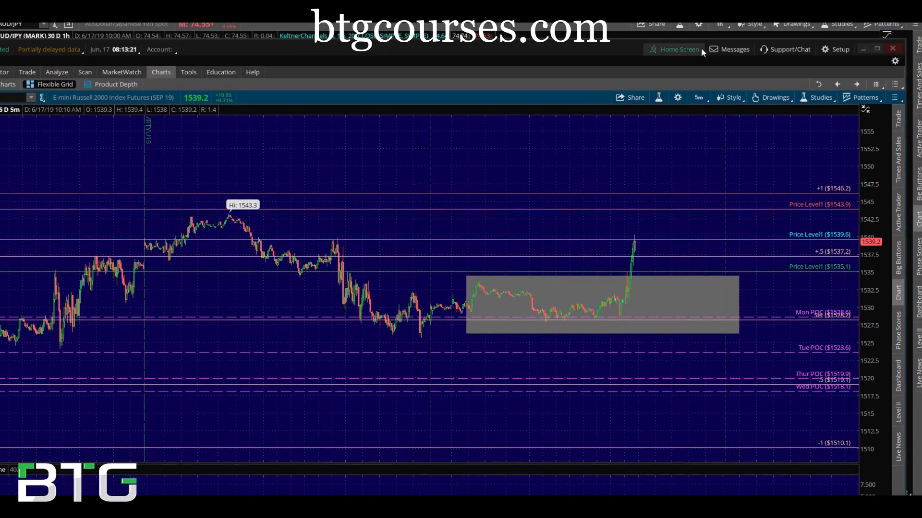
click(749, 1)
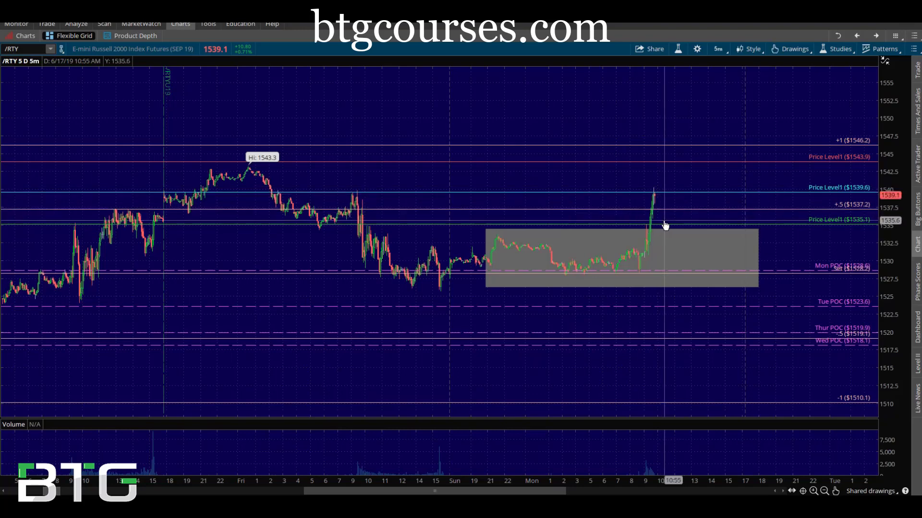
click(656, 197)
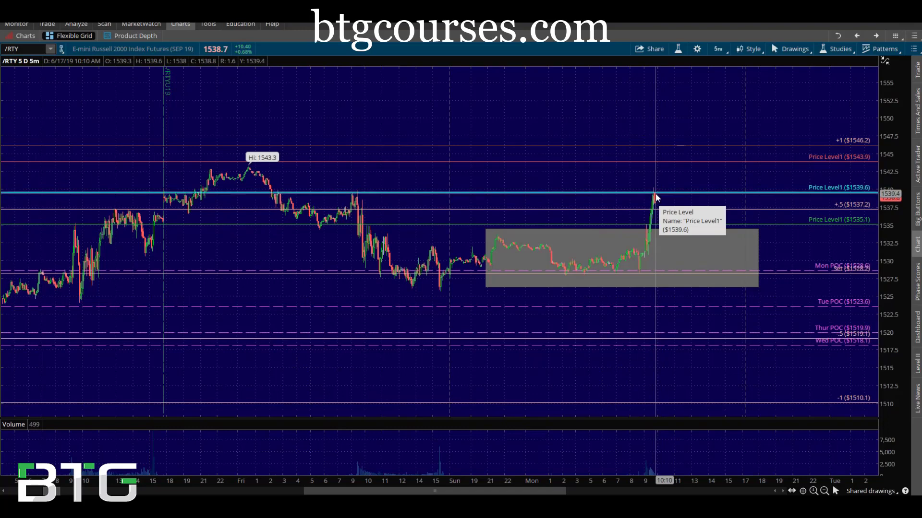
click(295, 175)
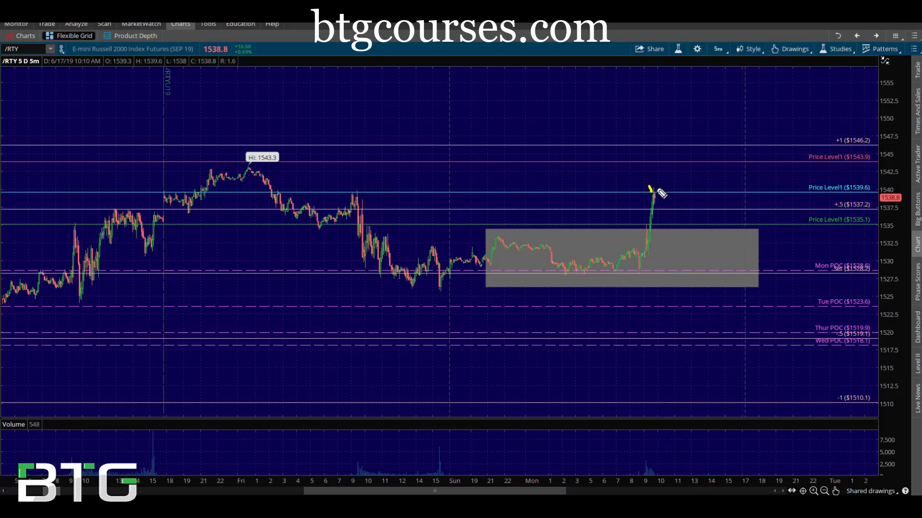
drag(658, 190, 651, 236)
mouse_move(356, 187)
mouse_down()
mouse_move(370, 196)
mouse_move(357, 187)
mouse_up()
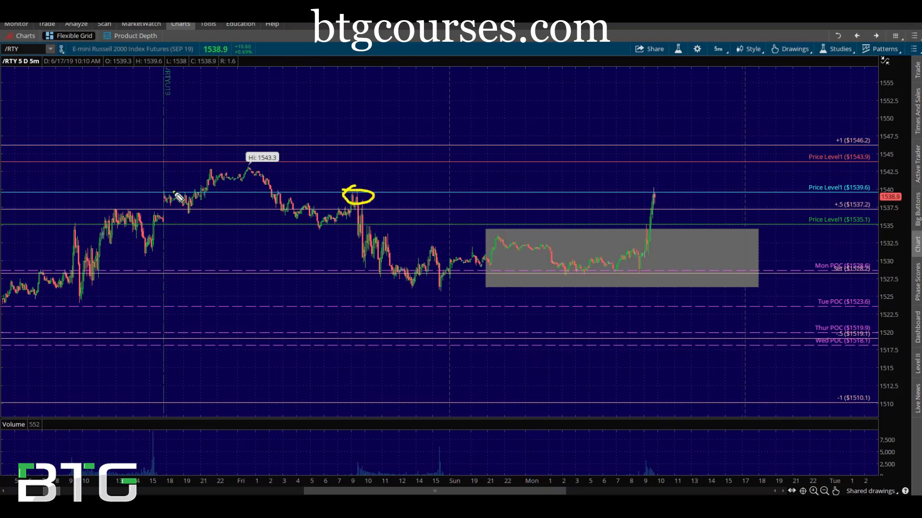
mouse_move(181, 195)
mouse_down()
mouse_move(164, 197)
mouse_move(219, 192)
mouse_move(151, 198)
mouse_up()
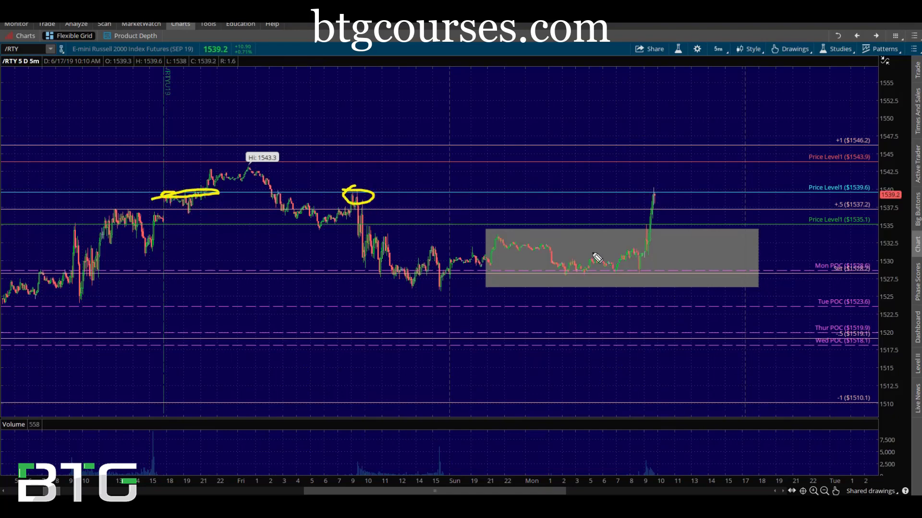
mouse_move(640, 270)
mouse_down()
mouse_move(653, 194)
mouse_move(667, 228)
mouse_up()
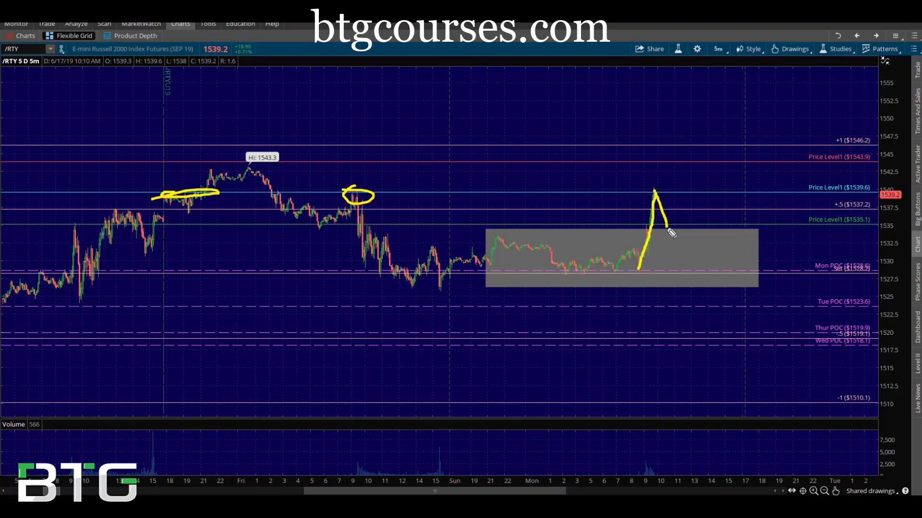
drag(364, 204, 358, 185)
drag(211, 191, 172, 197)
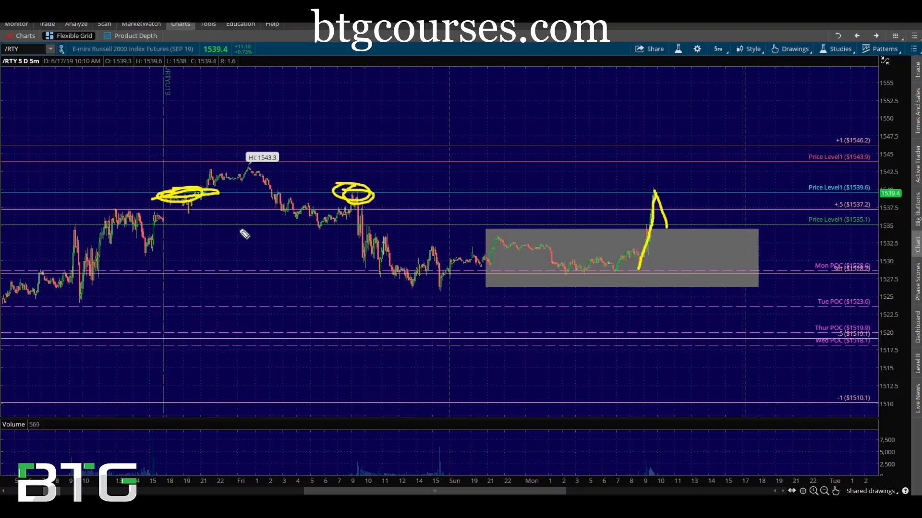
key(Escape)
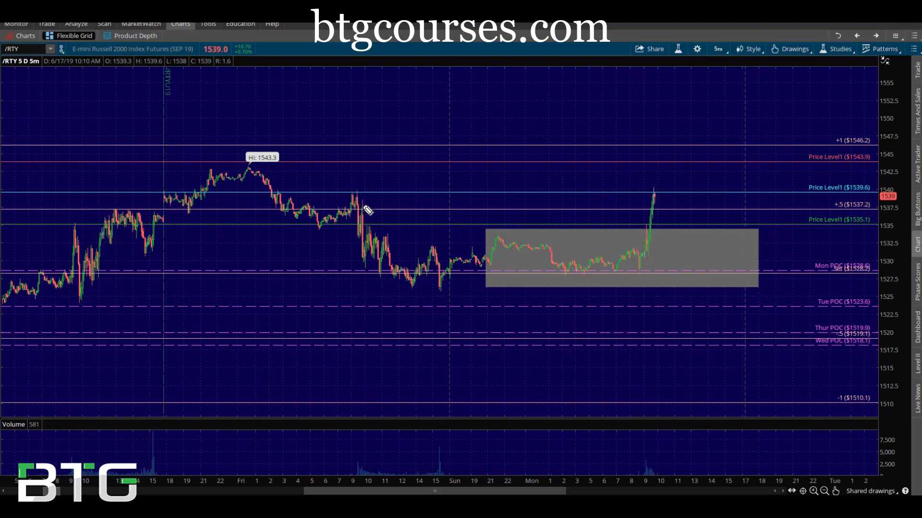
mouse_move(359, 188)
mouse_down()
mouse_move(345, 191)
mouse_move(371, 204)
mouse_move(353, 189)
mouse_up()
mouse_move(278, 185)
mouse_down()
mouse_move(268, 193)
mouse_move(278, 188)
mouse_up()
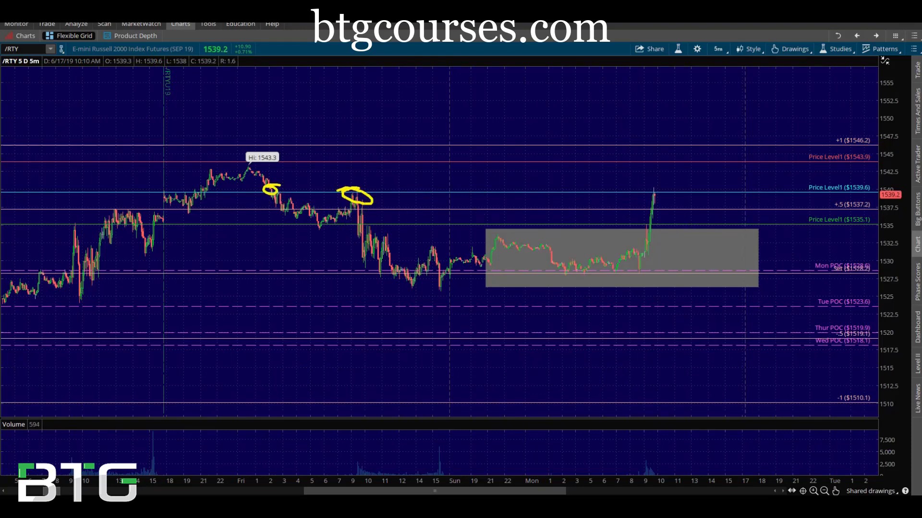
key(e)
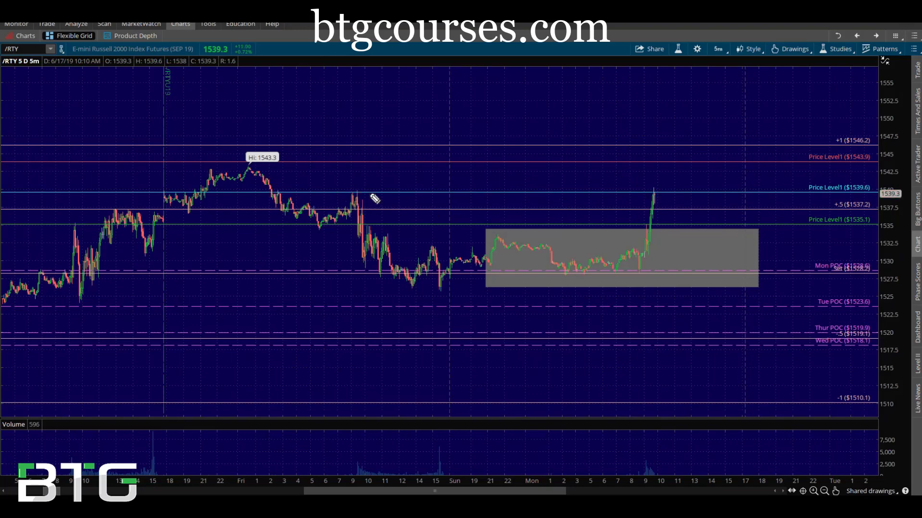
mouse_move(361, 188)
mouse_down()
mouse_move(341, 190)
mouse_move(360, 188)
mouse_move(352, 206)
mouse_move(376, 199)
mouse_move(347, 193)
mouse_up()
drag(280, 187, 123, 185)
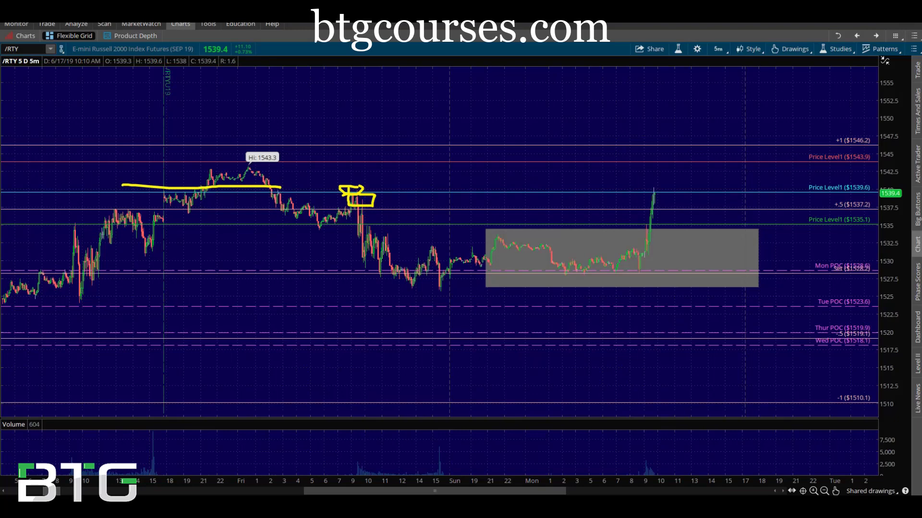
key(e)
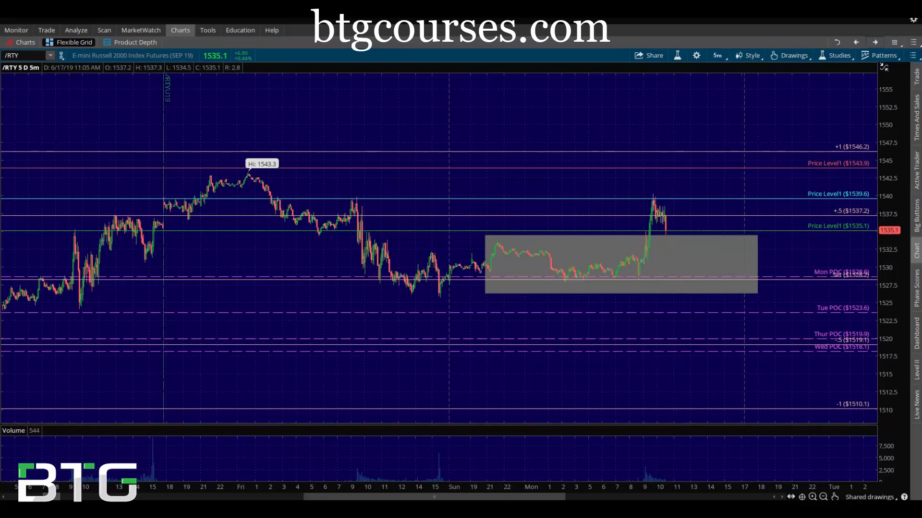
Circle the latest and earlier peaks, connect them along 1539.6, then clear the ink
mouse_move(659, 195)
mouse_down()
mouse_move(647, 198)
mouse_move(654, 192)
mouse_up()
mouse_move(361, 197)
mouse_down()
mouse_move(350, 197)
mouse_move(348, 213)
mouse_move(364, 197)
mouse_move(270, 192)
mouse_up()
drag(212, 194, 192, 197)
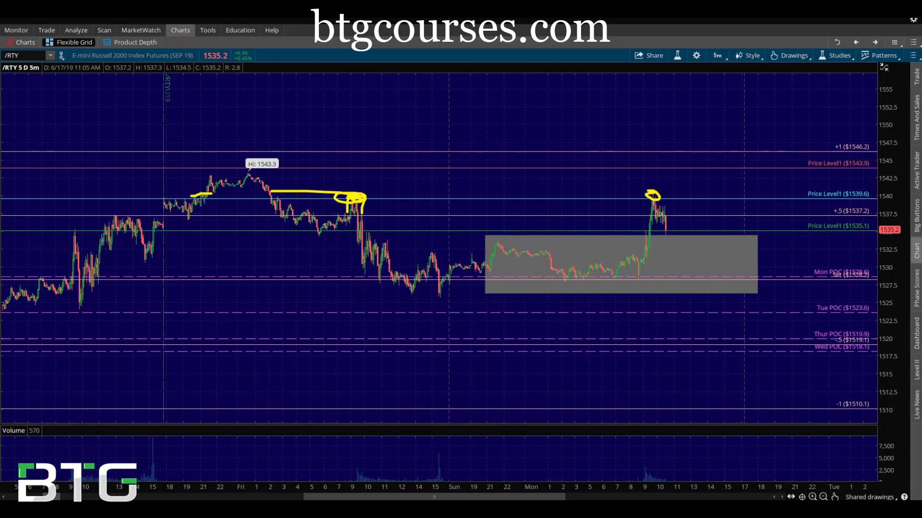
key(e)
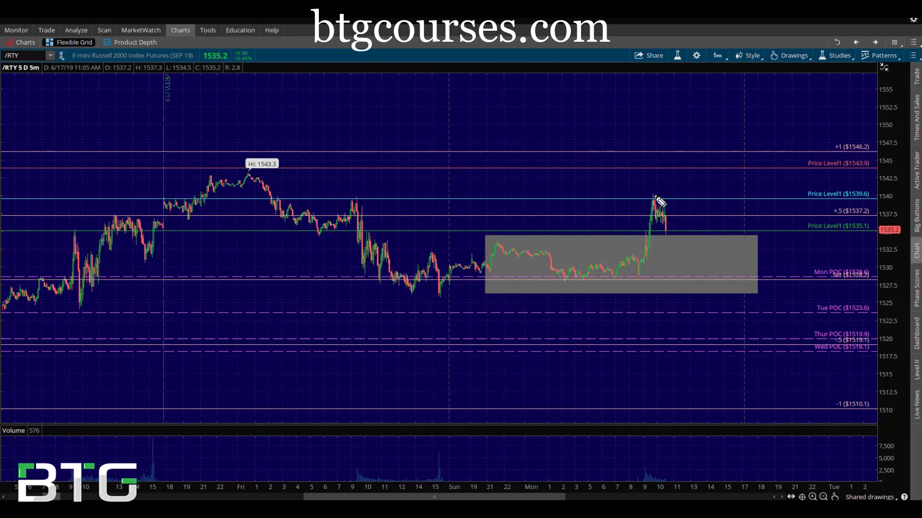
Mark the latest peak's pullback and take a Snagit capture of the closed trade's $139.00 fill
mouse_move(656, 197)
mouse_down()
mouse_move(663, 240)
mouse_move(674, 231)
mouse_up()
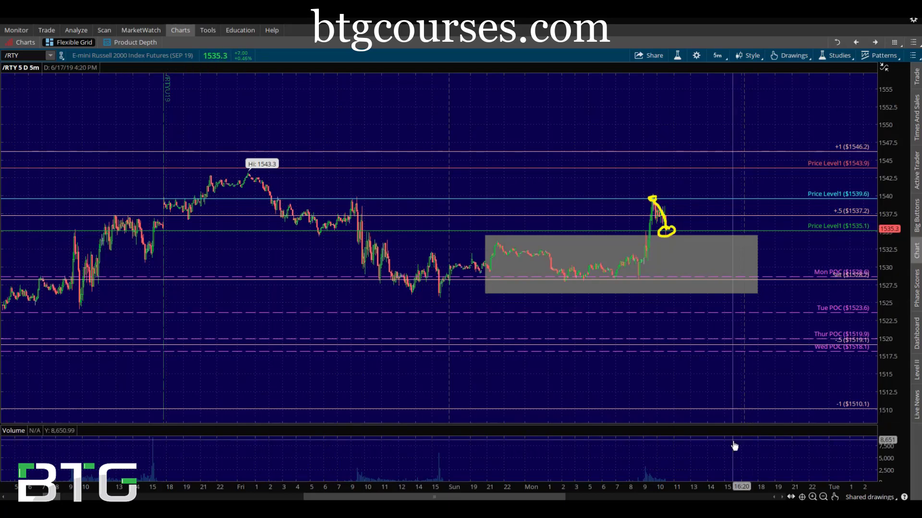
key(Print)
drag(447, 181, 499, 272)
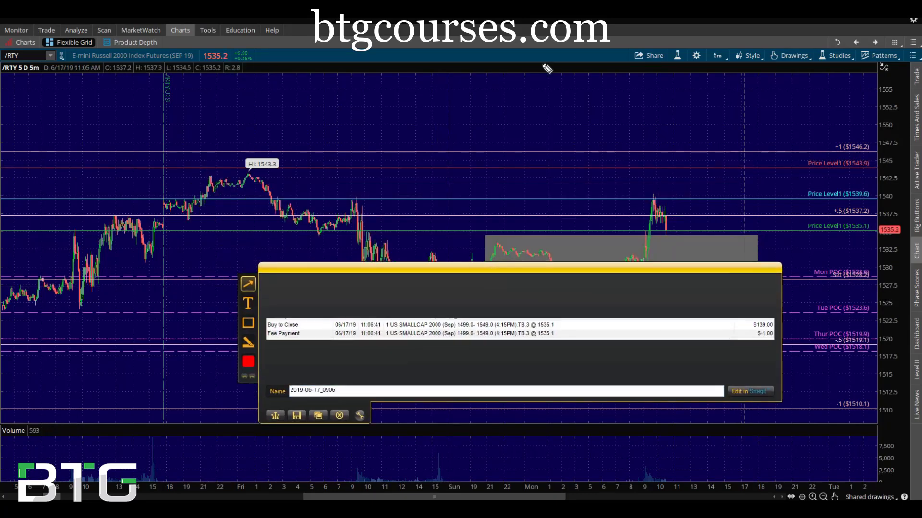
Sketch the spike rising to about 1544 and falling to 1535, circling its top and bottom
mouse_move(656, 197)
mouse_down()
mouse_move(661, 166)
mouse_move(672, 237)
mouse_up()
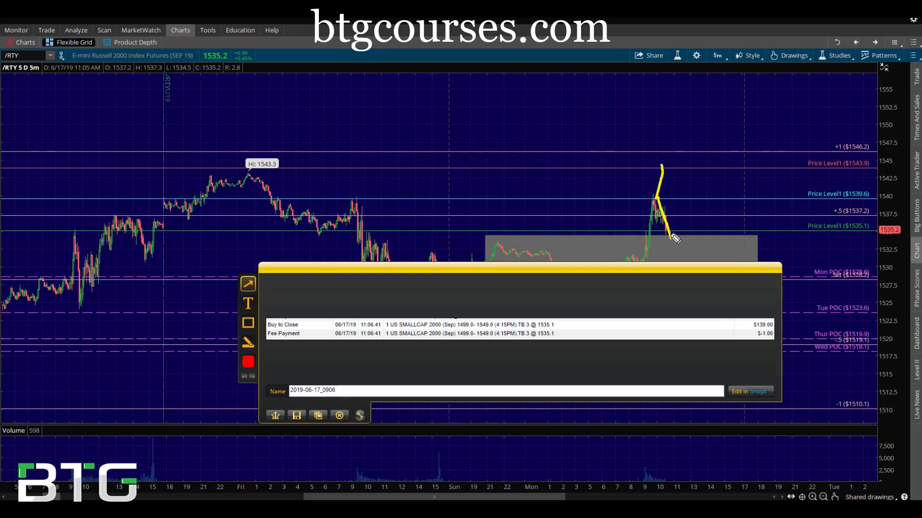
mouse_move(670, 169)
mouse_down()
mouse_move(662, 164)
mouse_move(664, 173)
mouse_up()
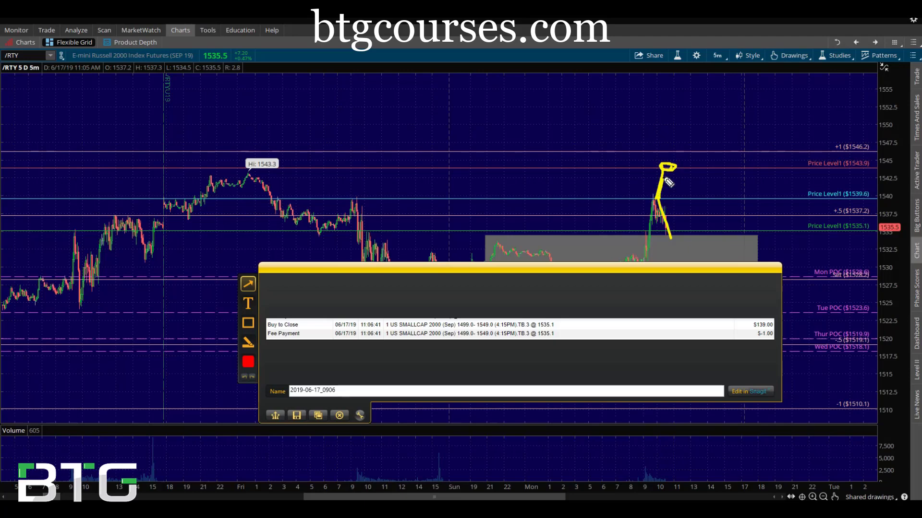
drag(669, 166, 669, 167)
mouse_move(672, 236)
mouse_down()
mouse_move(662, 229)
mouse_move(671, 224)
mouse_up()
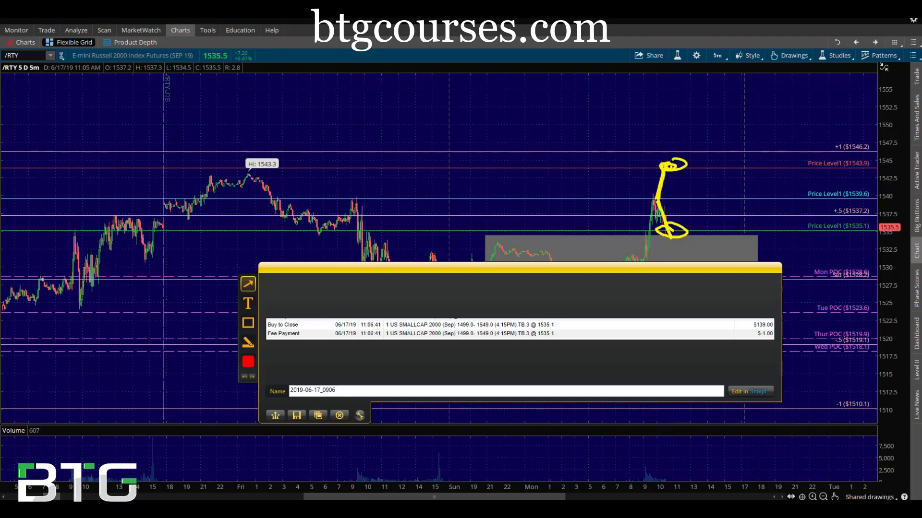